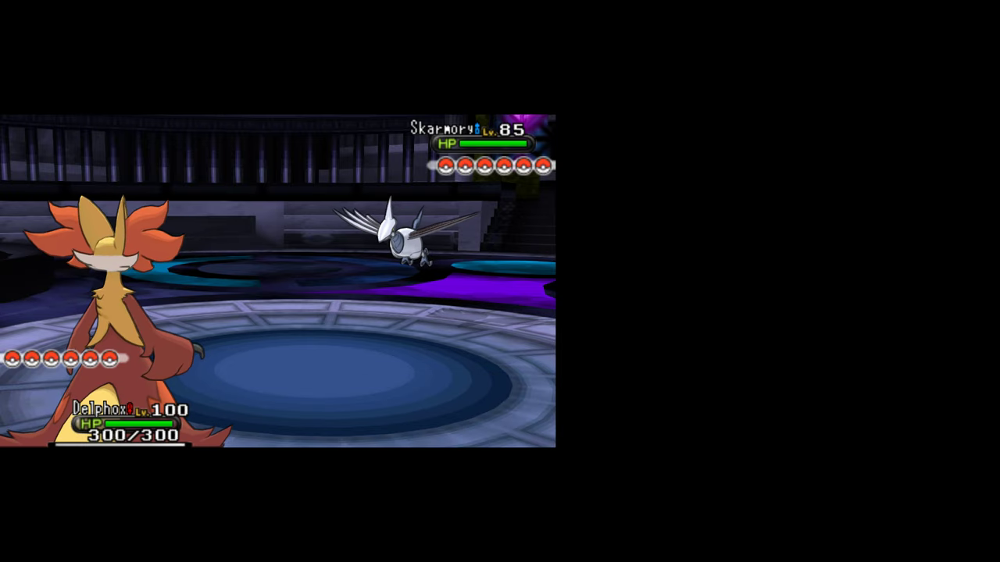
{"action": "left_click", "coordinate": [781, 257]}
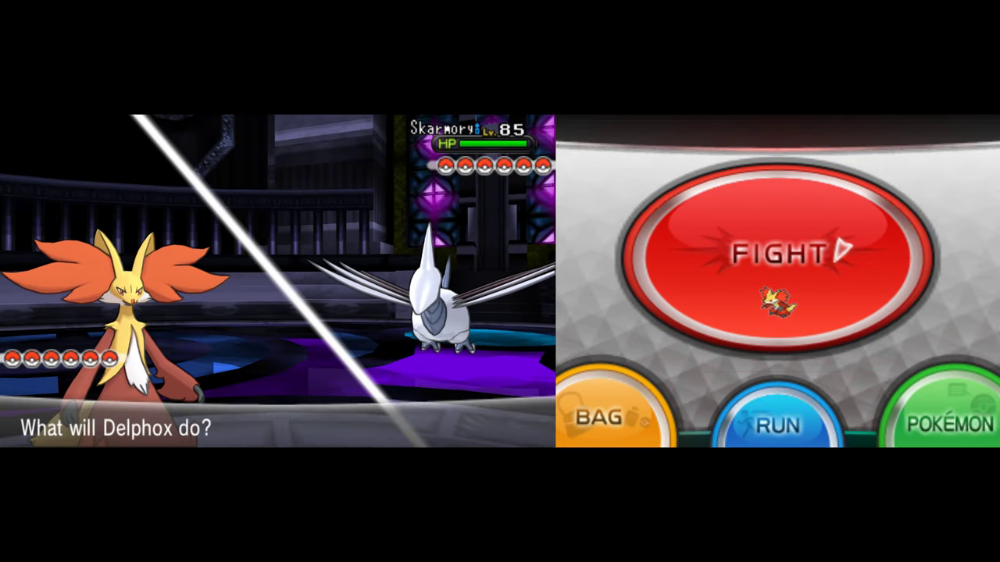
{"action": "left_click", "coordinate": [782, 257]}
{"action": "left_click", "coordinate": [669, 179]}
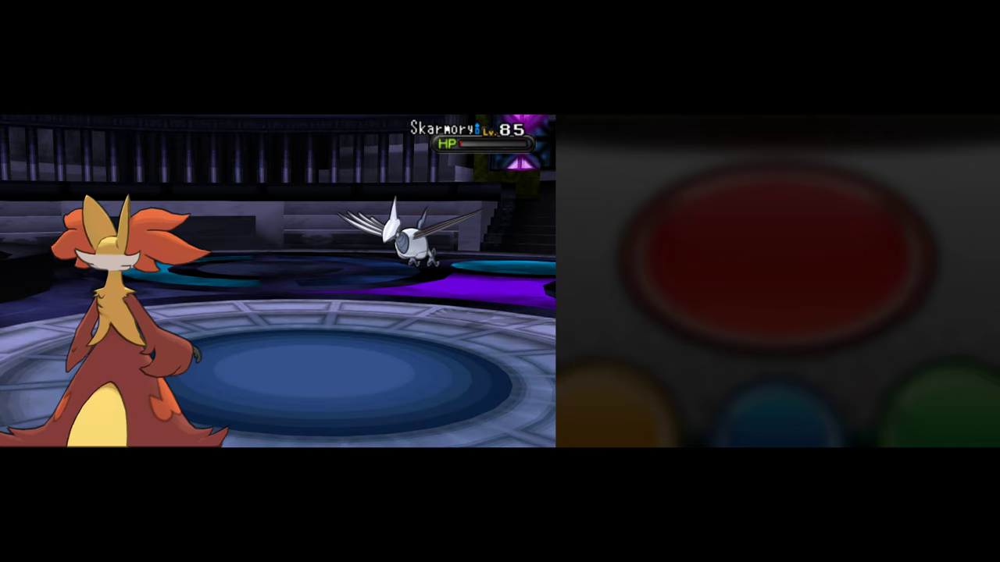
{"action": "key", "text": "a"}
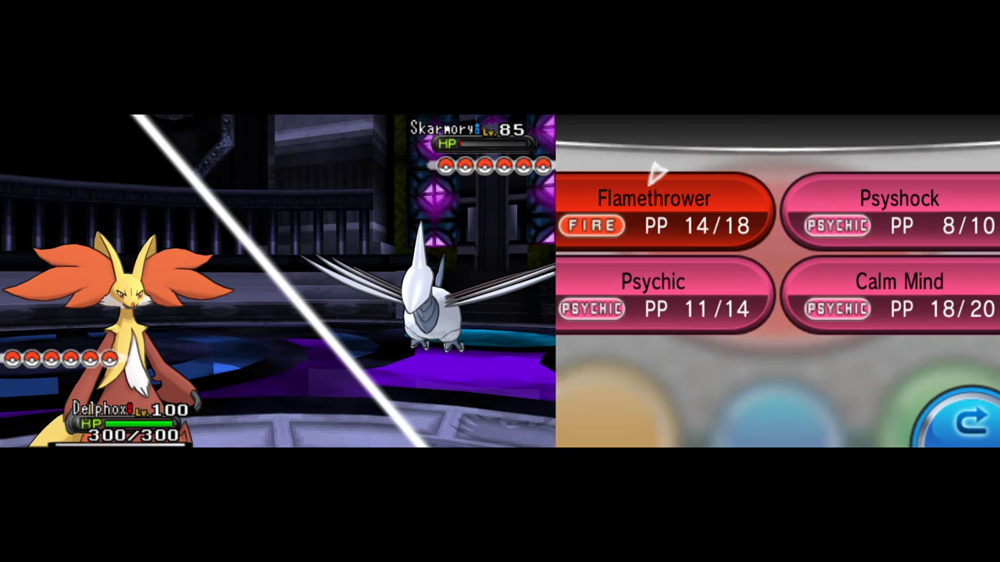
{"action": "left_click", "coordinate": [658, 199]}
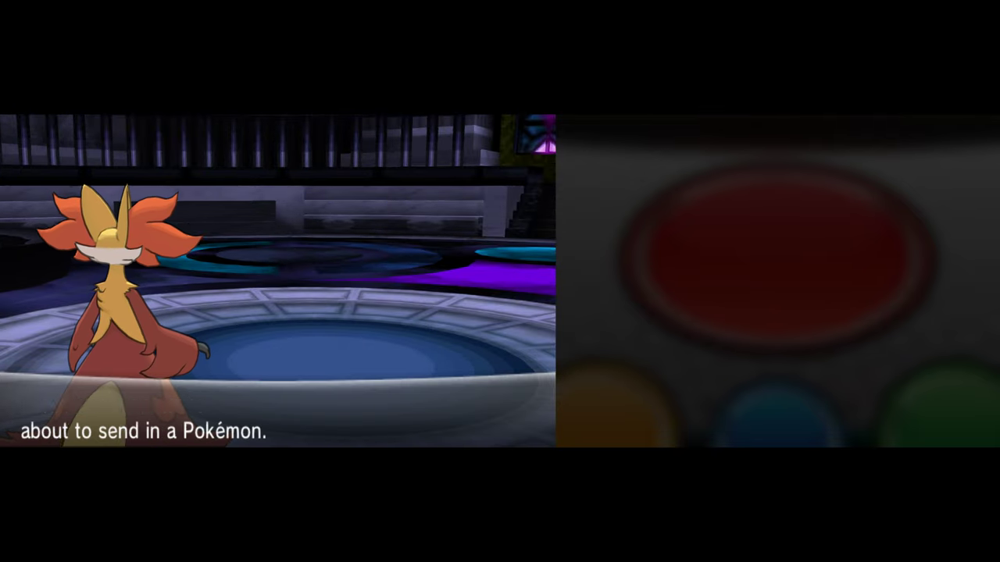
{"action": "key", "text": "x"}
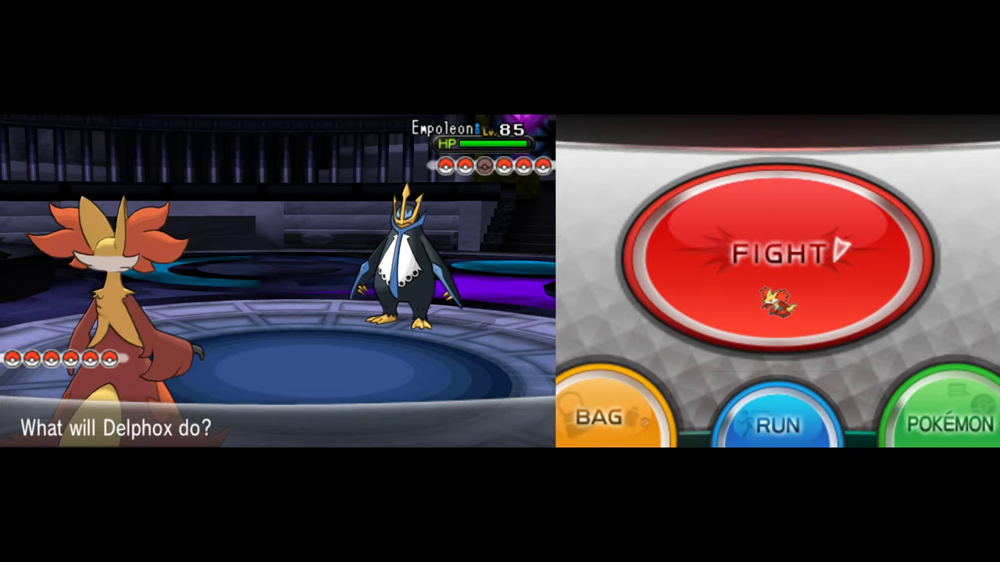
{"action": "left_click", "coordinate": [770, 250]}
{"action": "left_click", "coordinate": [922, 234]}
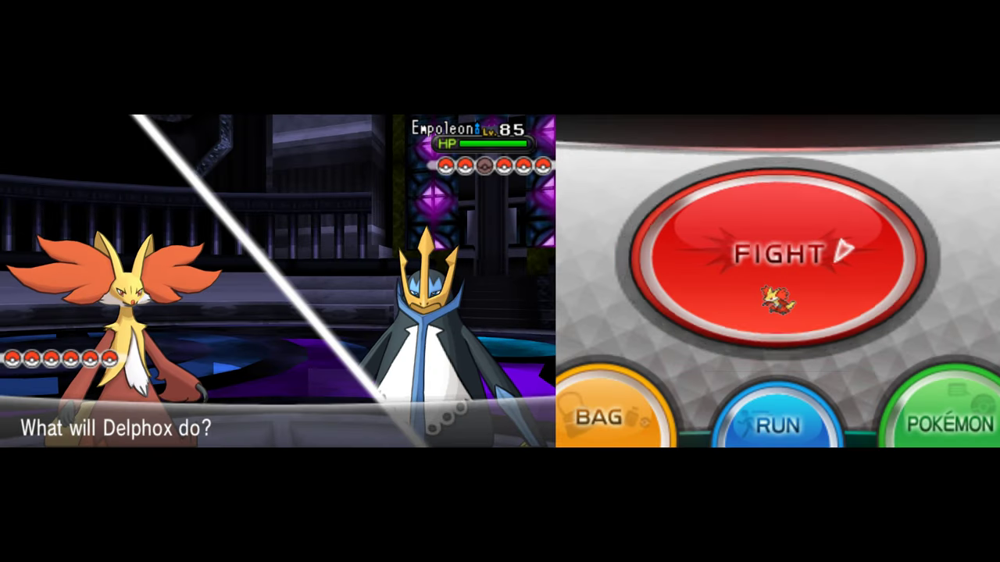
{"action": "left_click", "coordinate": [776, 289]}
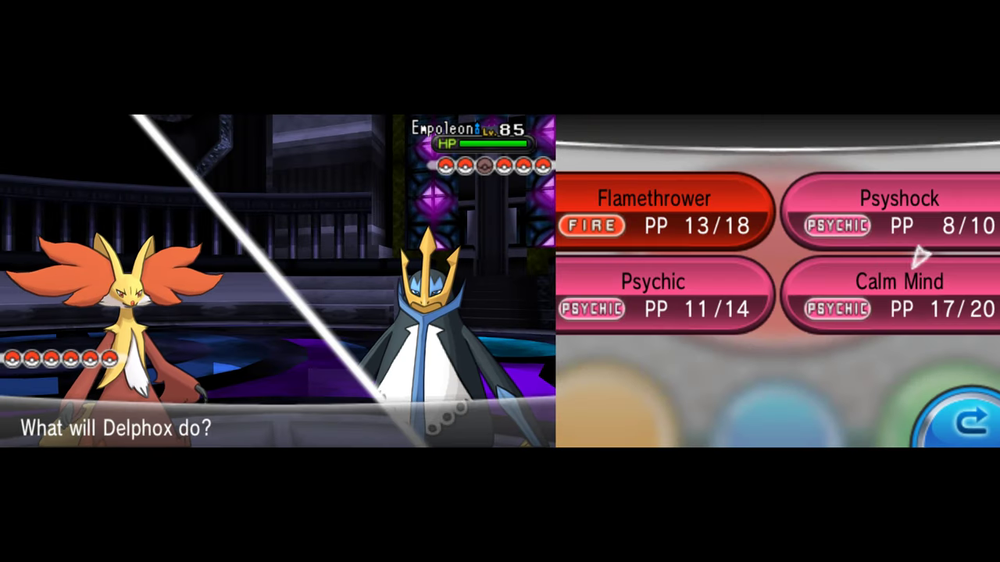
{"action": "left_click", "coordinate": [664, 297]}
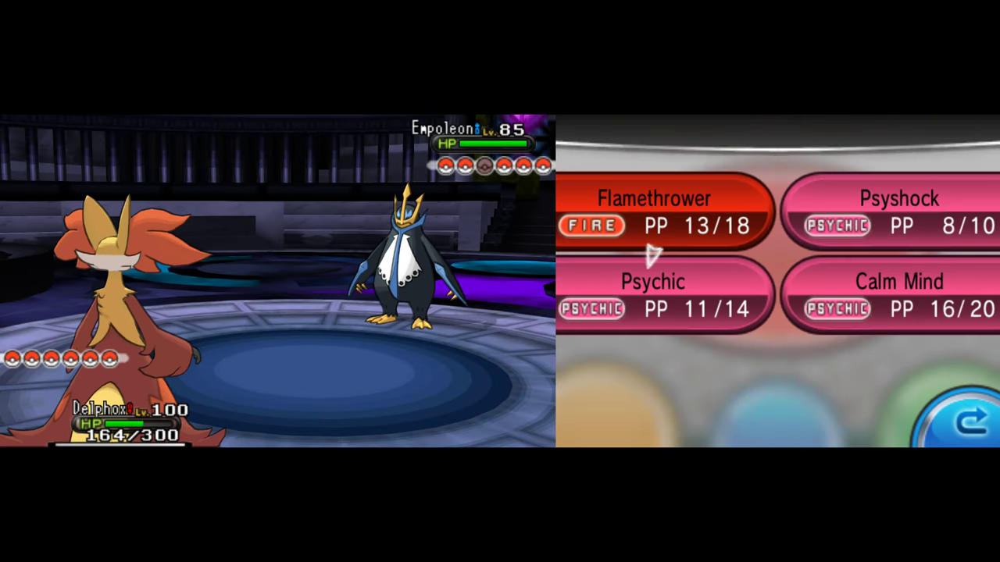
{"action": "left_click", "coordinate": [651, 203]}
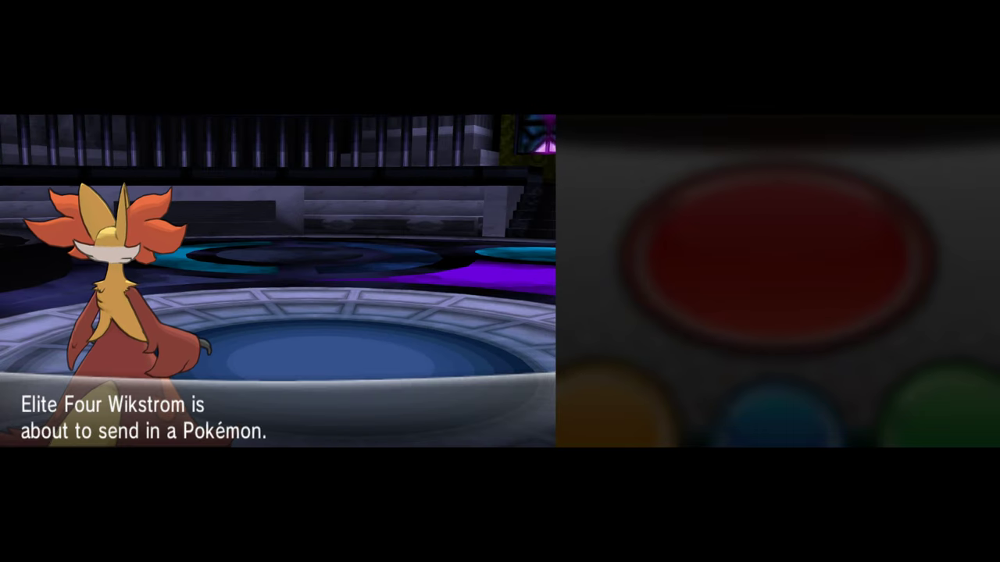
{"action": "key", "text": "b"}
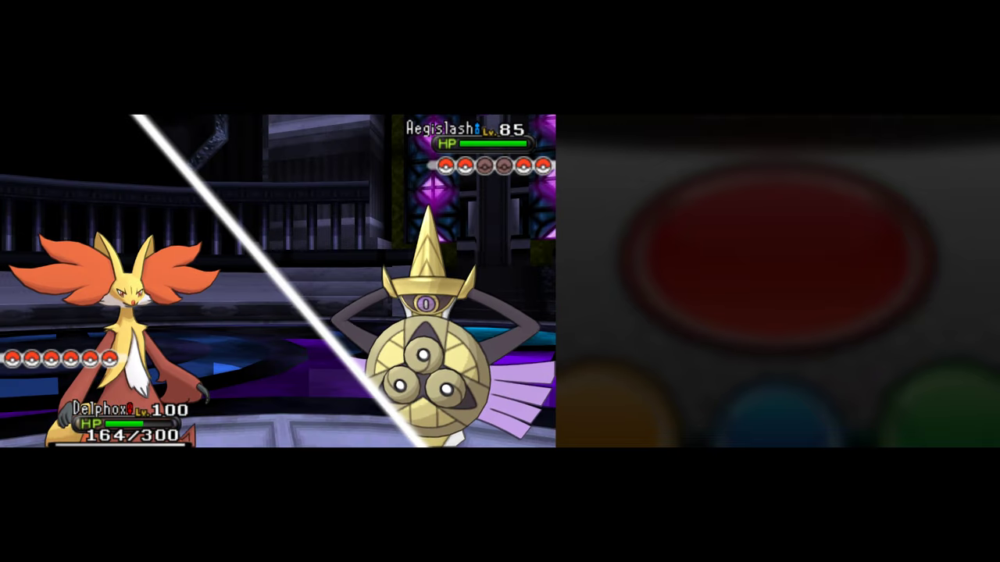
{"action": "key", "text": "a"}
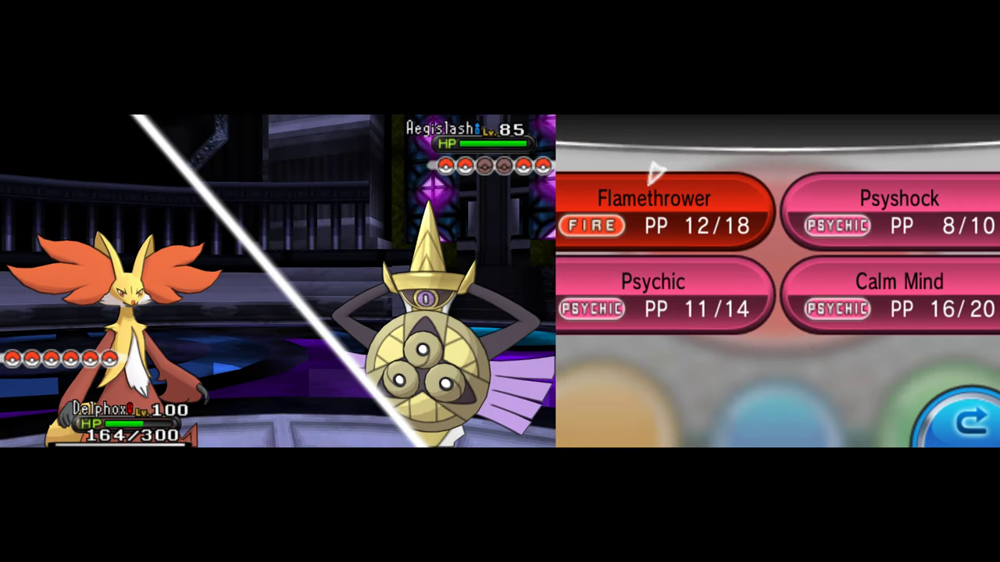
{"action": "key", "text": "a"}
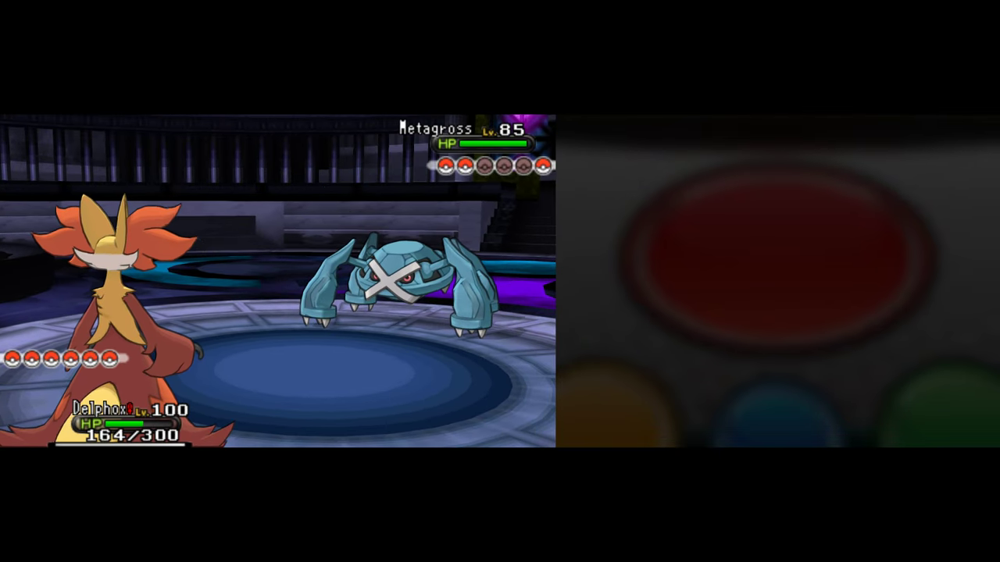
{"action": "key", "text": "a"}
{"action": "key", "text": "a"}
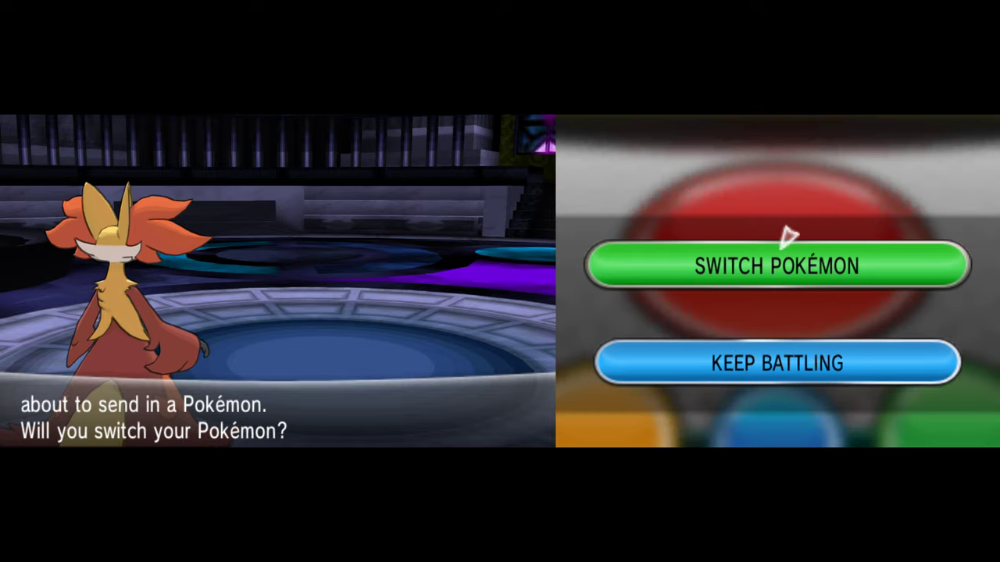
{"action": "key", "text": "a"}
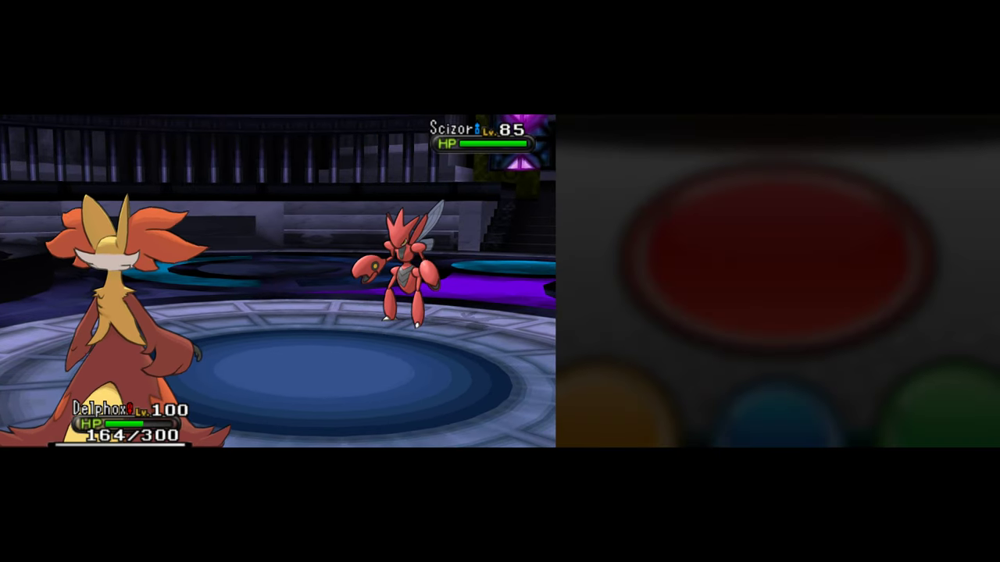
{"action": "key", "text": "a"}
{"action": "key", "text": "a"}
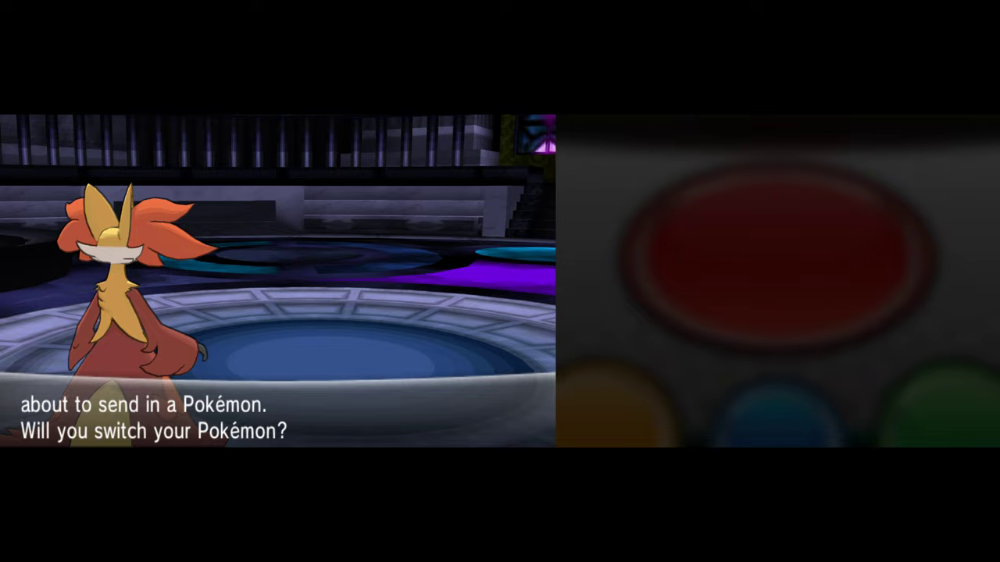
{"action": "key", "text": "b"}
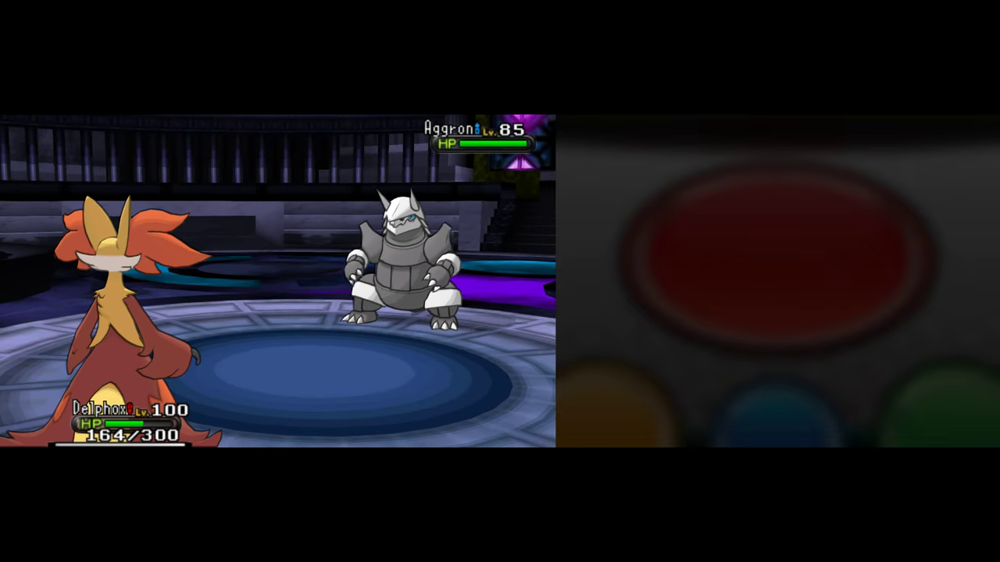
{"action": "key", "text": "a"}
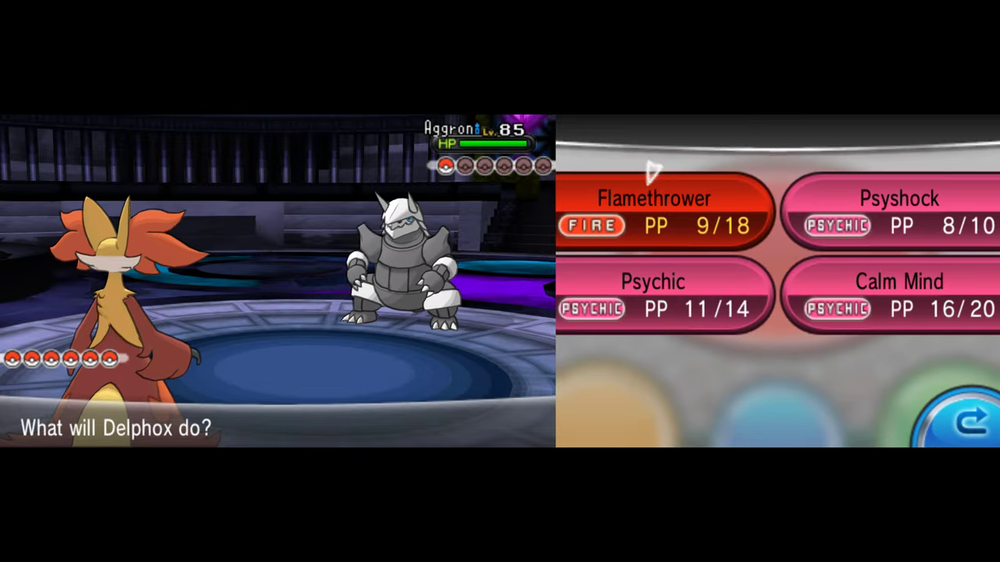
{"action": "key", "text": "a"}
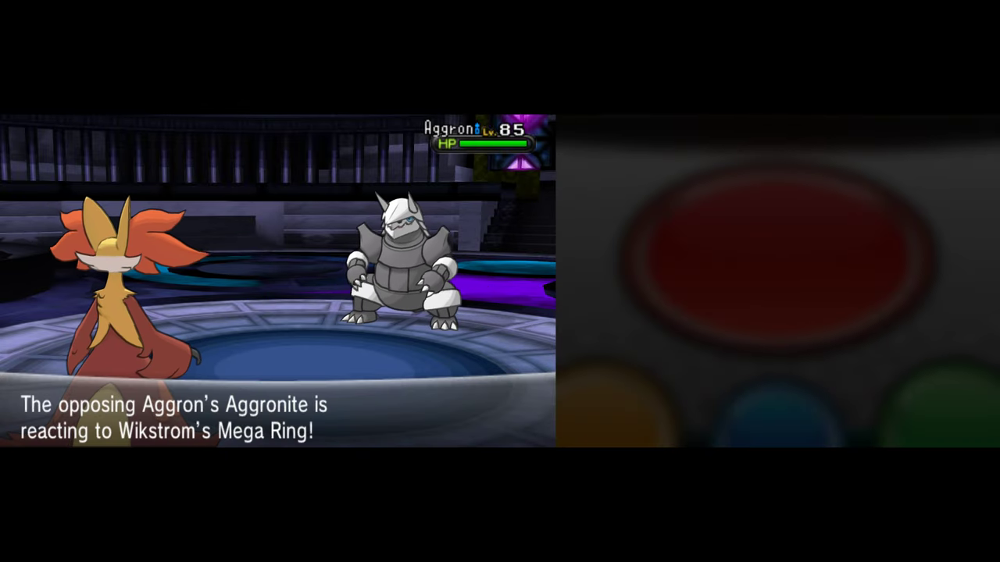